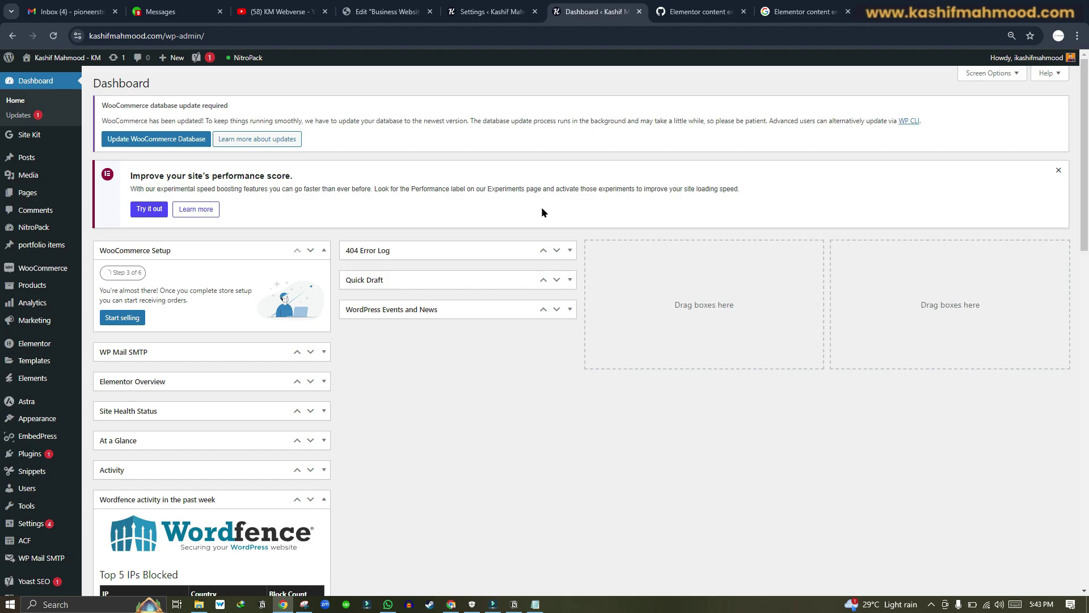
Preview a Content Encoding Error image result, then return to the WordPress Dashboard.
left_click(802, 12)
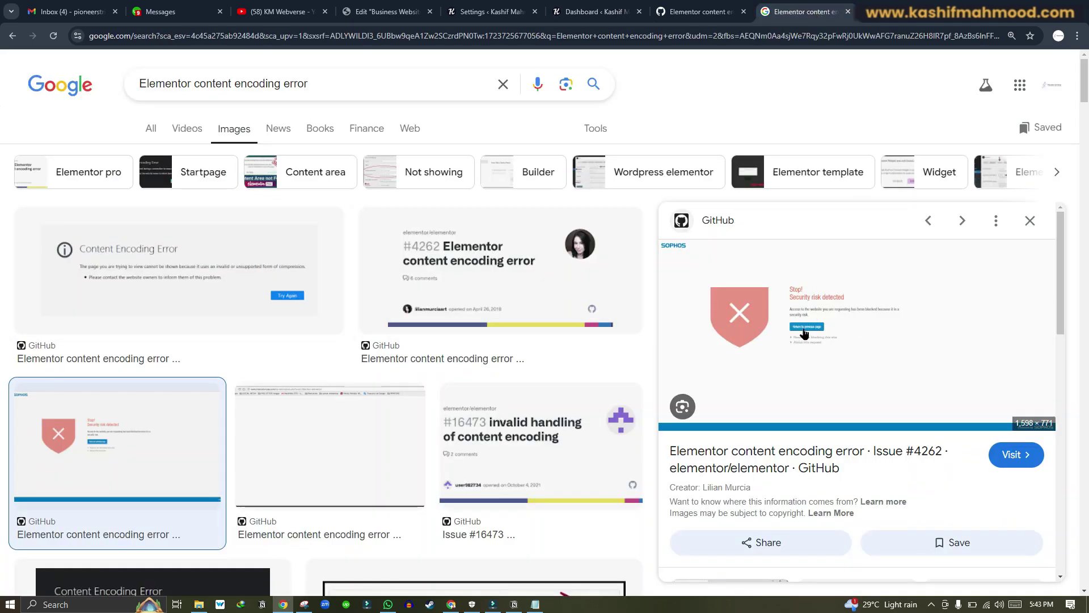
left_click(215, 291)
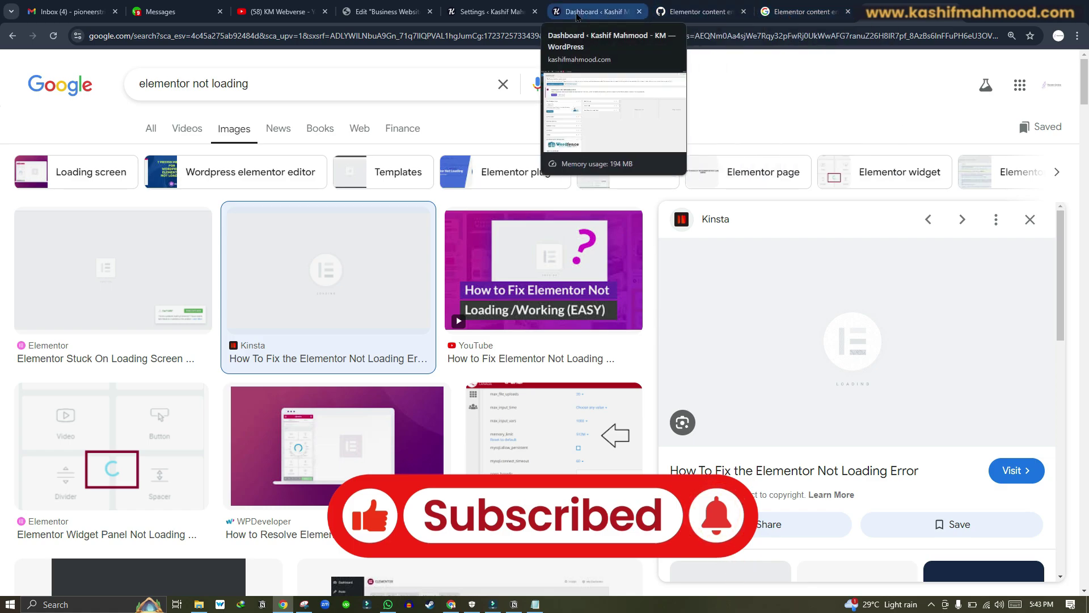
left_click(576, 16)
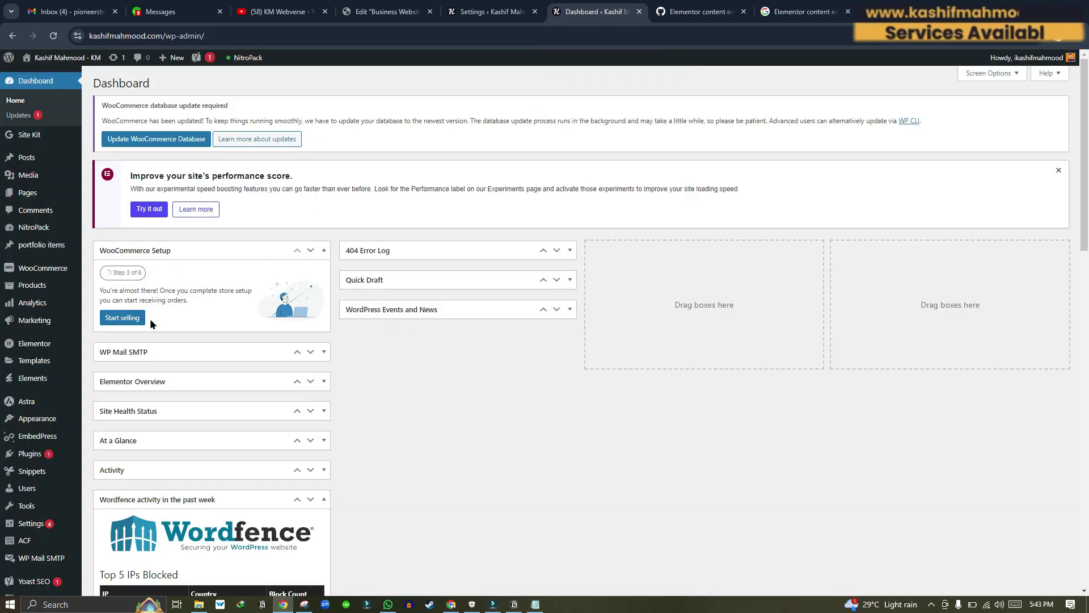
Open Installed Plugins and scroll through the 24 listed plugins, including Elementor and Elementor Pro.
mouse_move(24, 421)
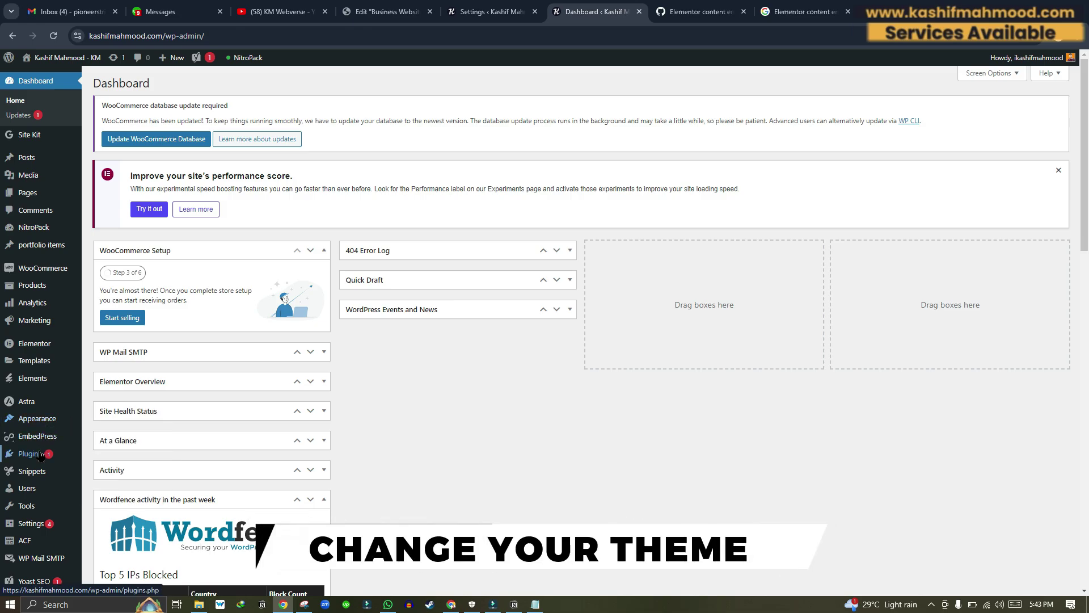
left_click(41, 455)
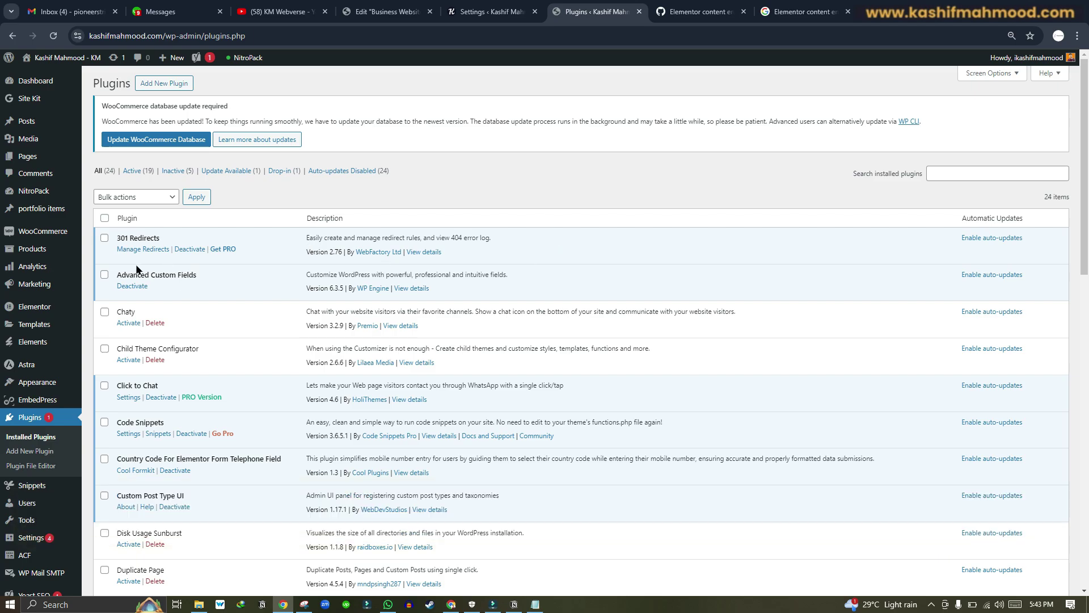
scroll(159, 311, "down", 2)
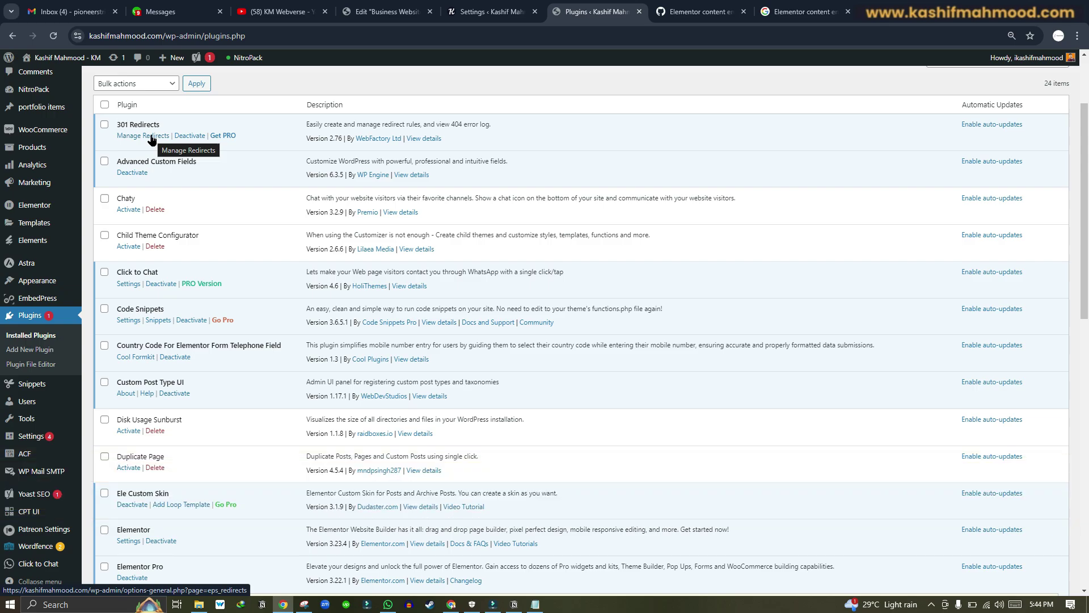
scroll(151, 139, "up", 2)
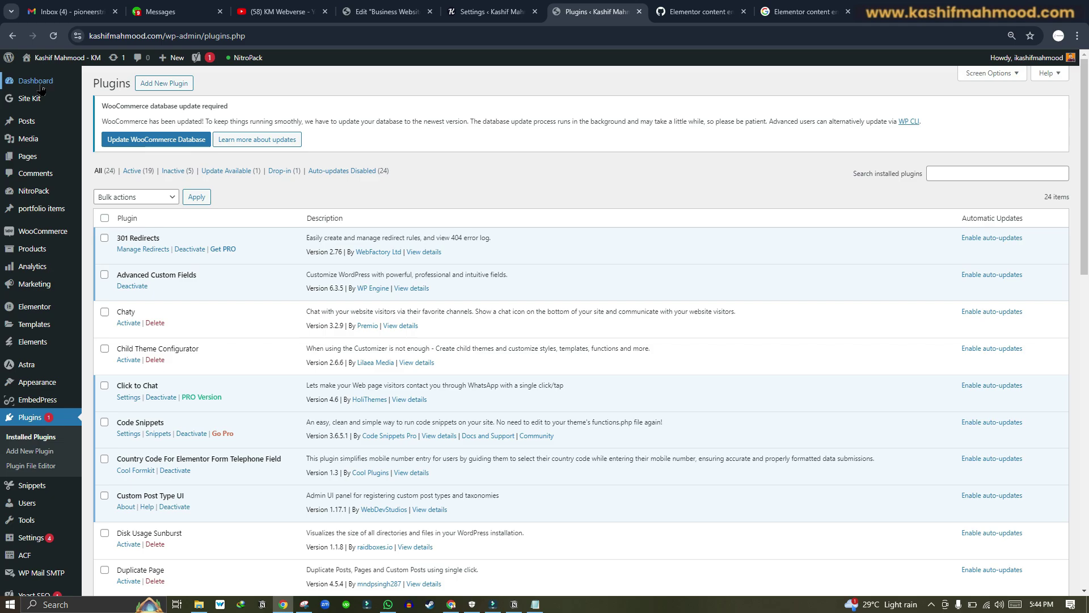
mouse_move(51, 83)
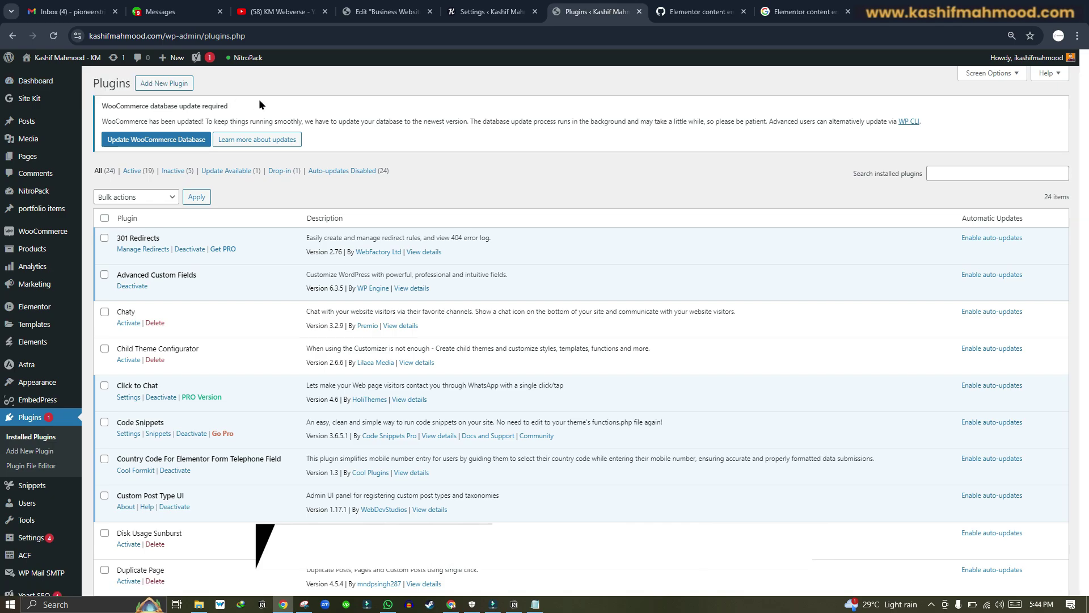
left_click(283, 17)
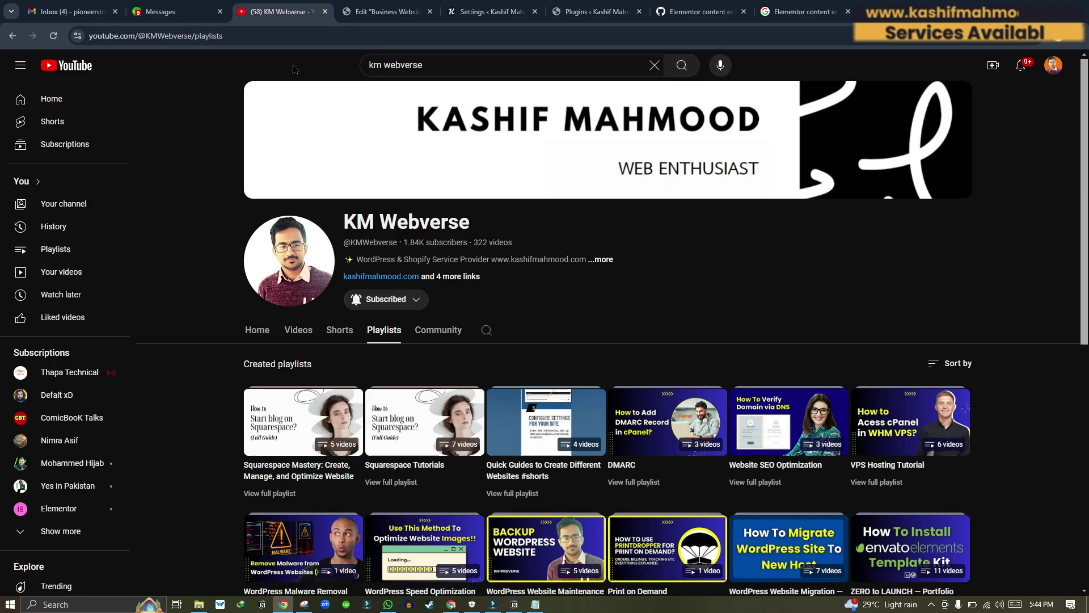
scroll(596, 327, "down", 3)
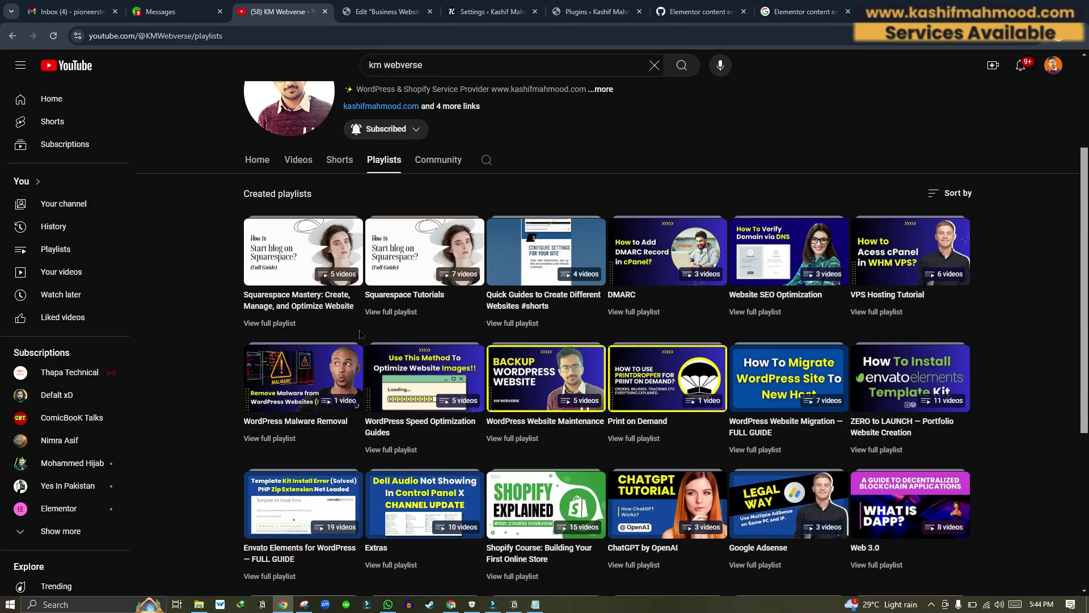
scroll(192, 339, "down", 1)
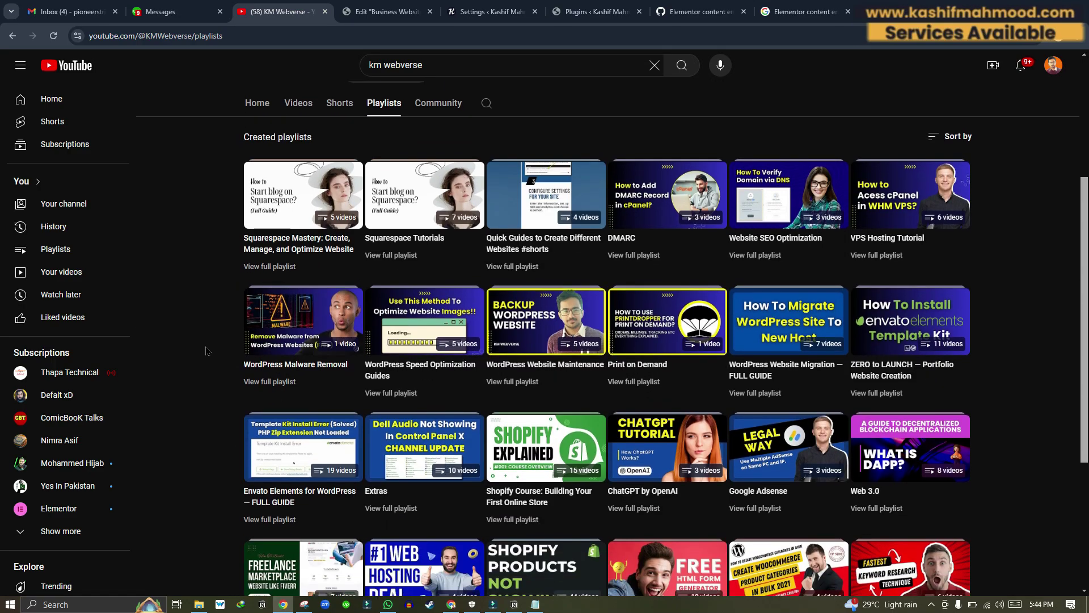
left_click(510, 381)
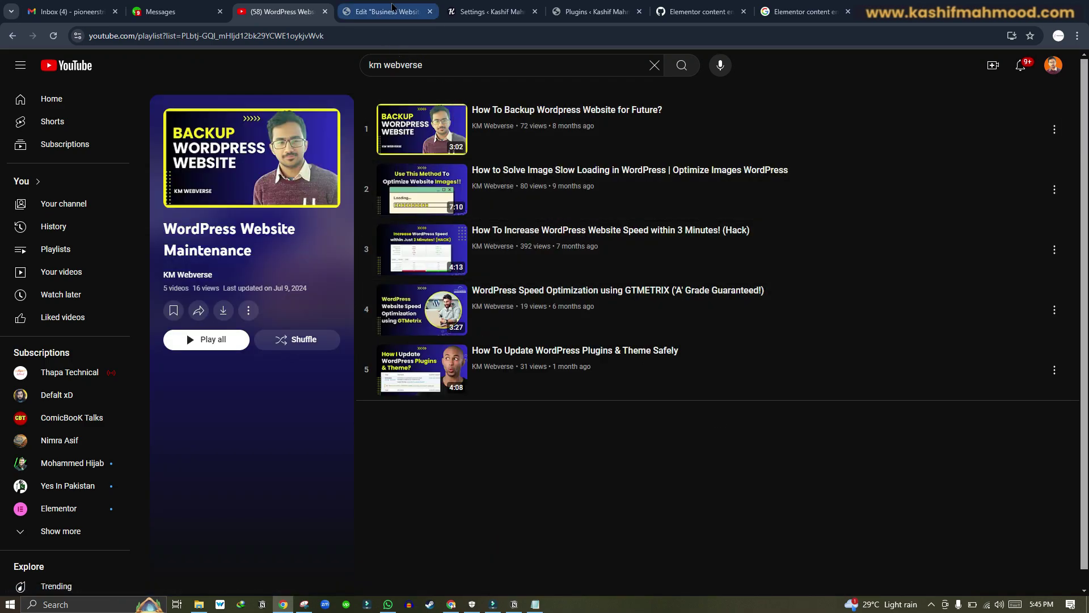
left_click(565, 12)
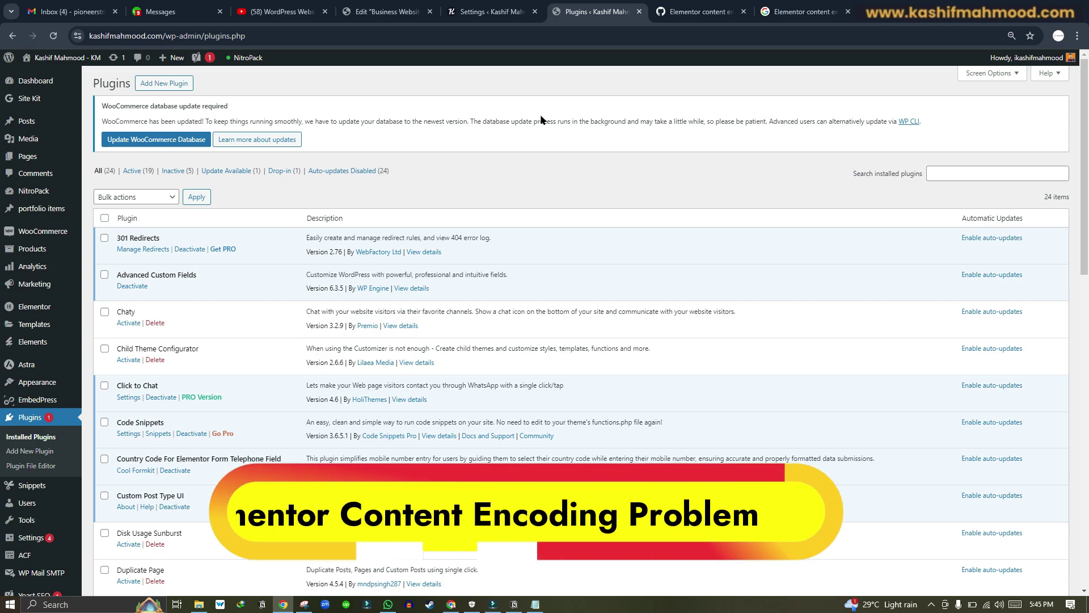
Switch to the GitHub issue 'Elementor content encoding error #4262' with Ctrl+Tab.
key("ctrl+Tab")
left_click(184, 215)
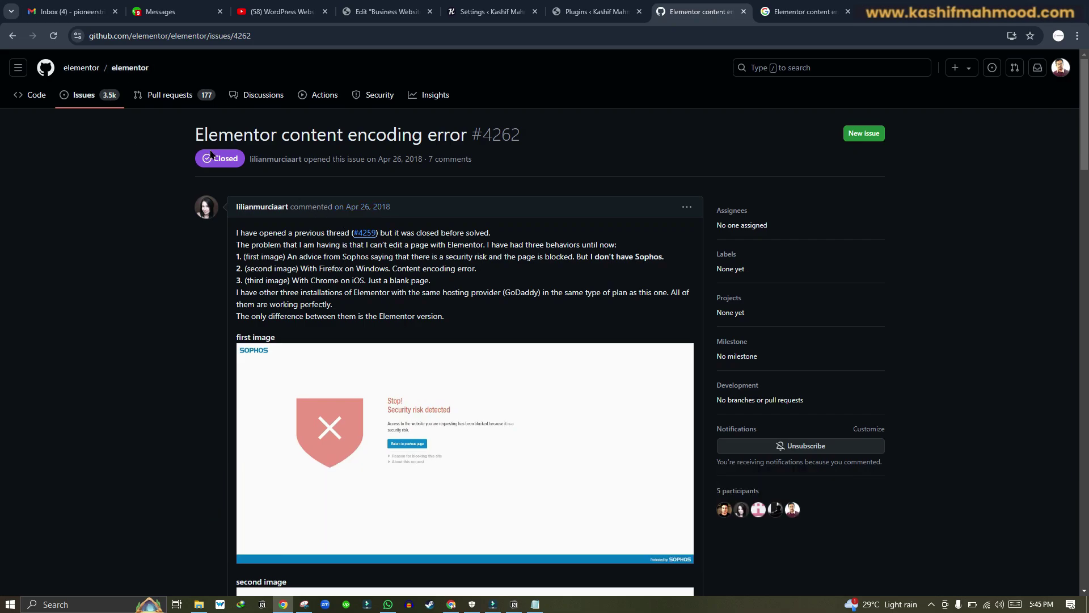
Scroll the GitHub issue, glance at the Google Images results, then return to the WordPress Plugins page.
scroll(384, 308, "down", 12)
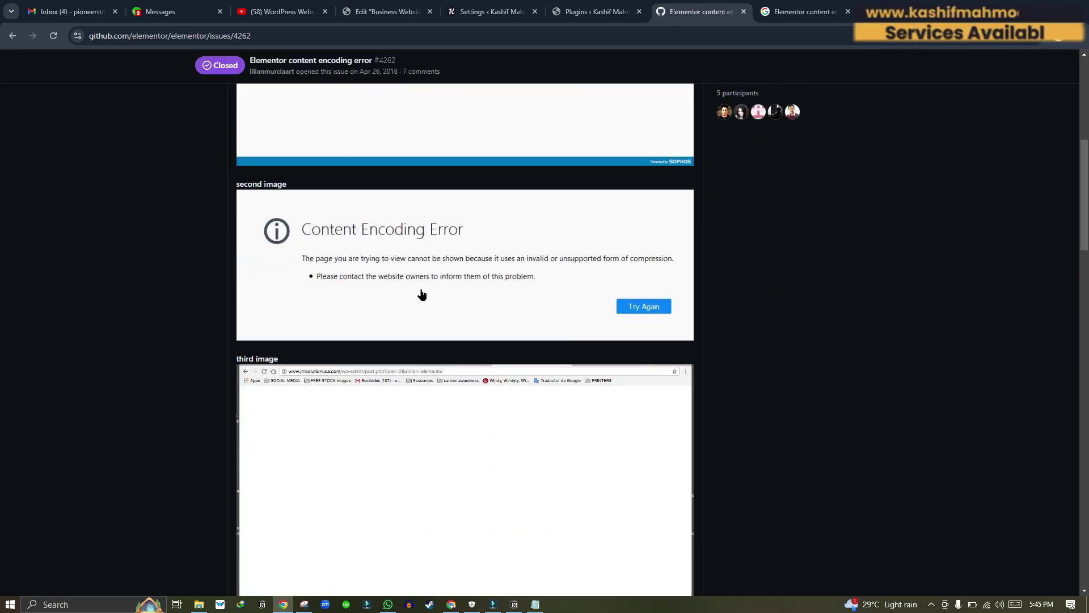
scroll(437, 294, "down", 4)
left_click(806, 13)
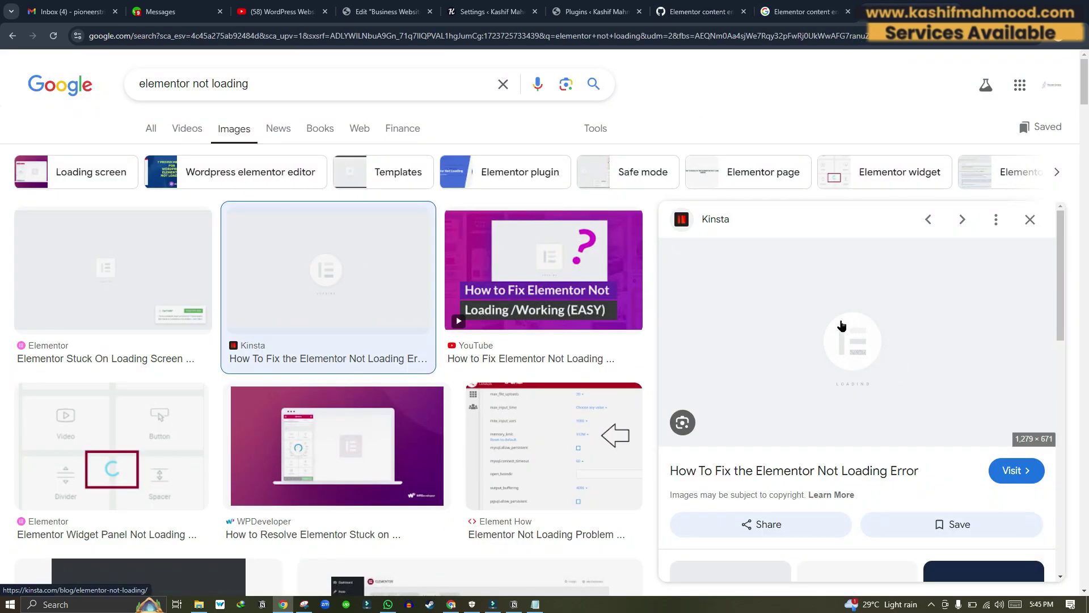
left_click(593, 12)
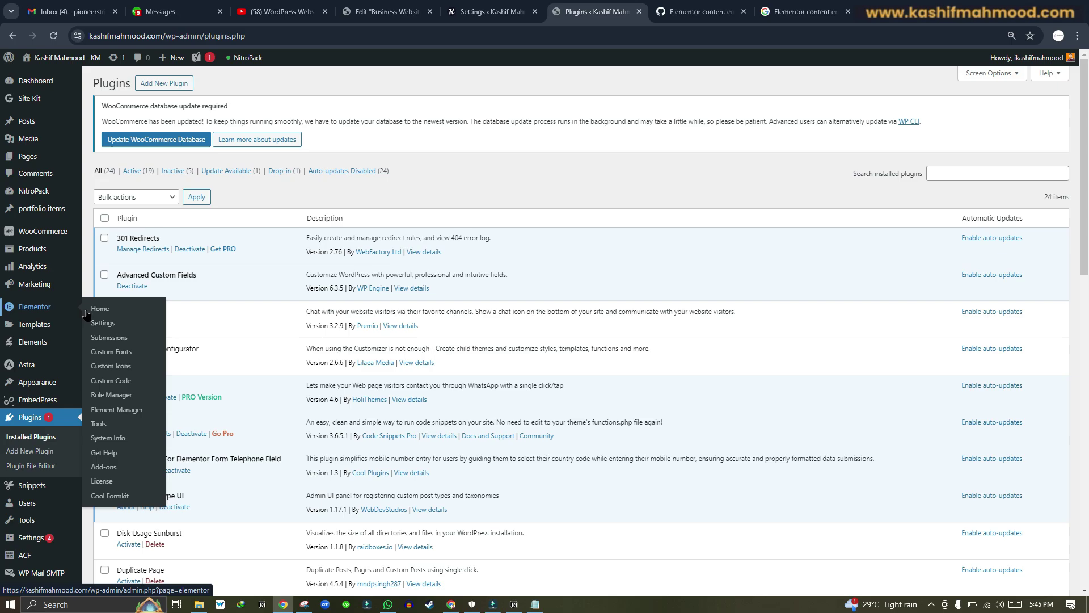
Go to Elementor Settings' Advanced tab and highlight the Switch Editor Loader Method setting, currently Disable.
left_click(103, 325)
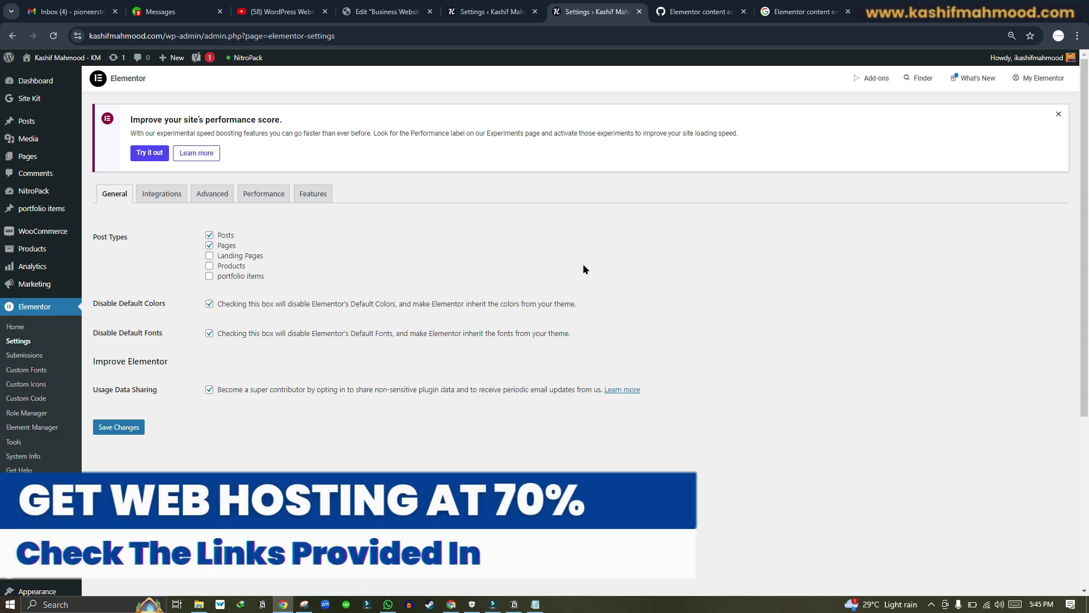
left_click(214, 198)
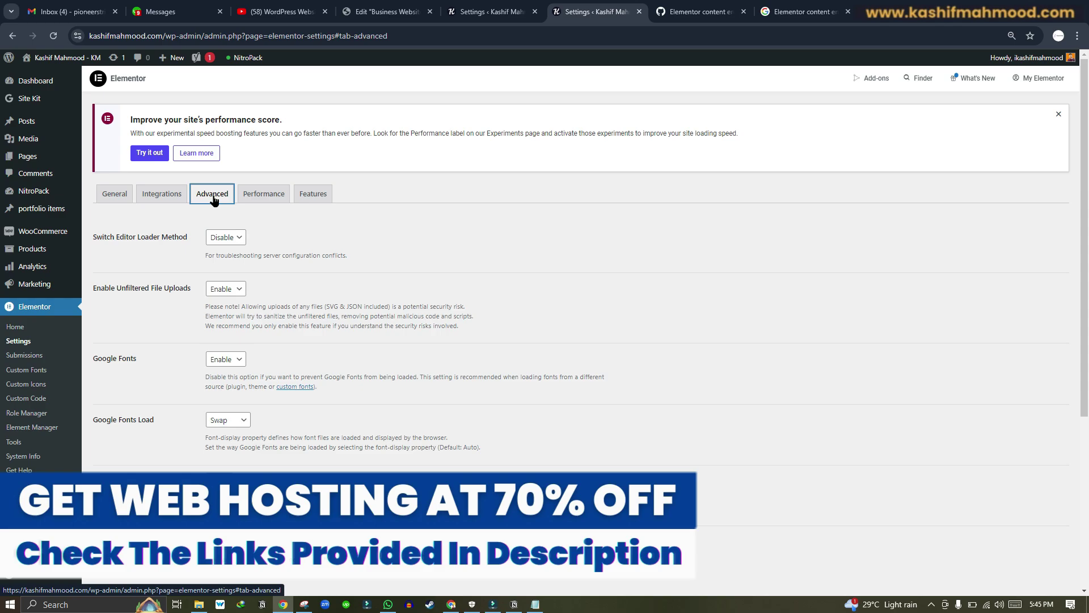
left_click_drag(91, 237, 348, 259)
left_click(368, 262)
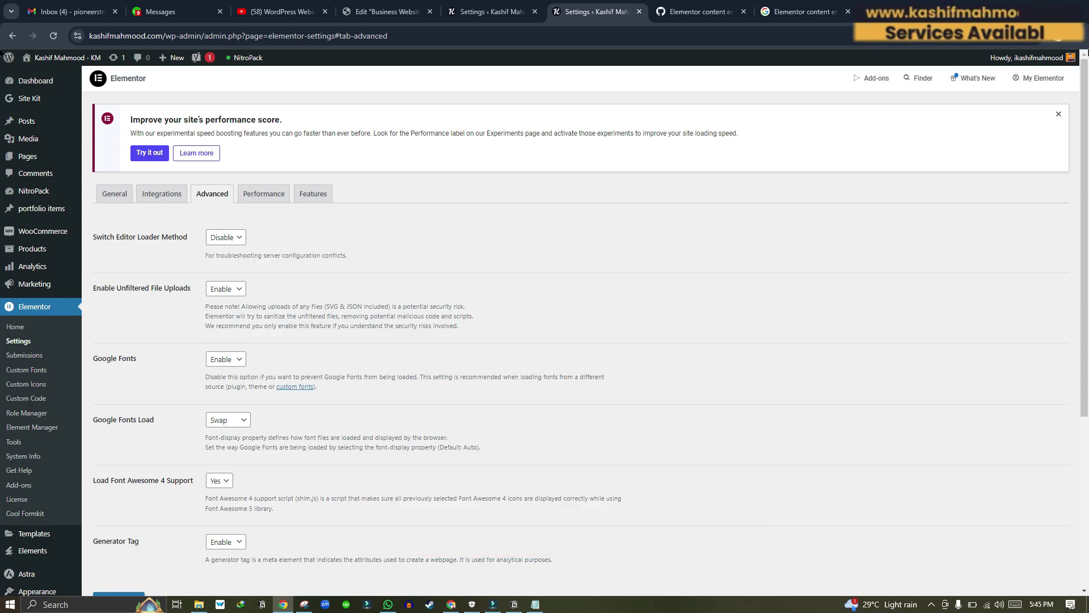
left_click(1078, 35)
Zoom the browser page in two levels.
left_click(1045, 245)
left_click(1046, 245)
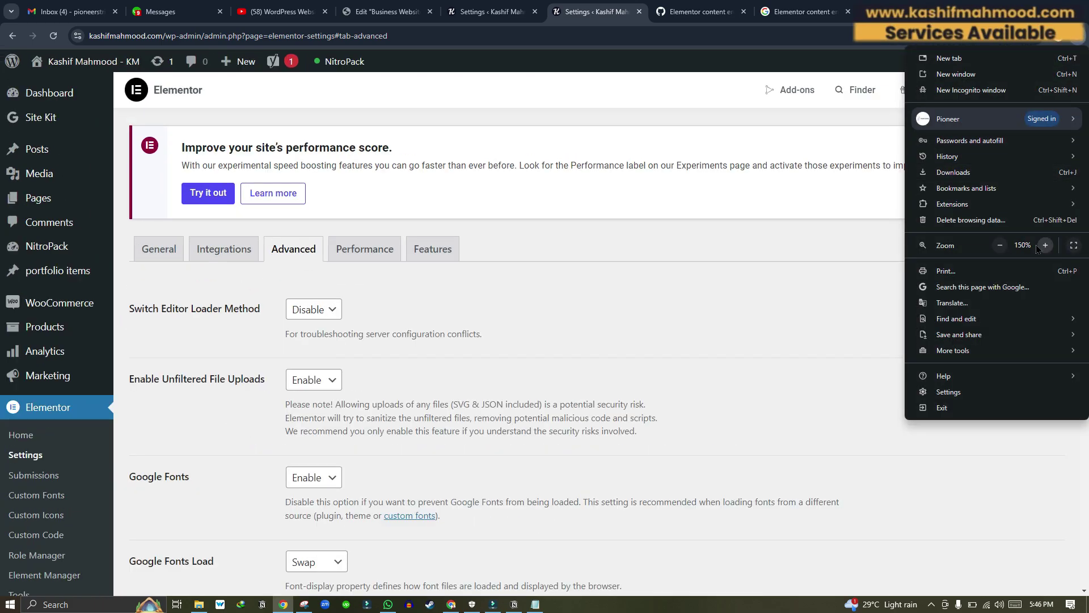
left_click(1045, 246)
key("Escape")
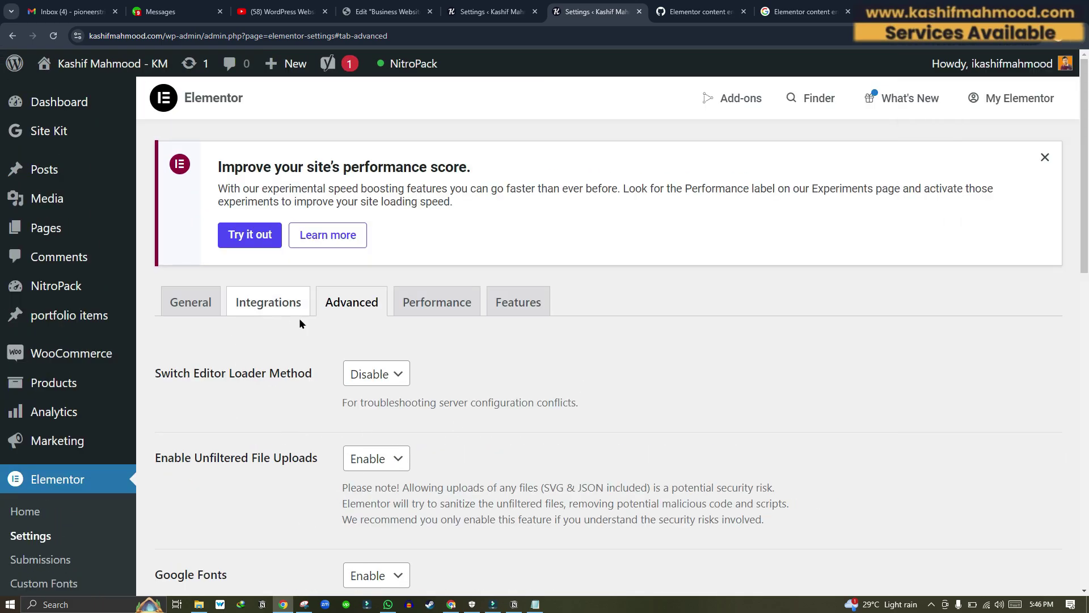
Choose Enable for Switch Editor Loader Method and save the Elementor settings.
left_click(373, 376)
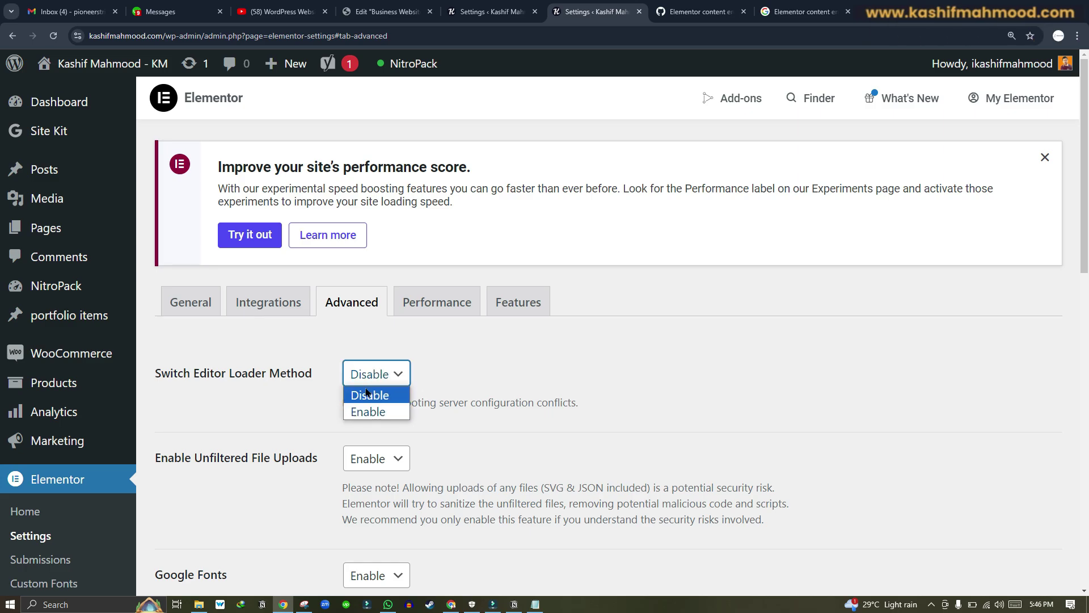
left_click(368, 411)
scroll(341, 360, "down", 4)
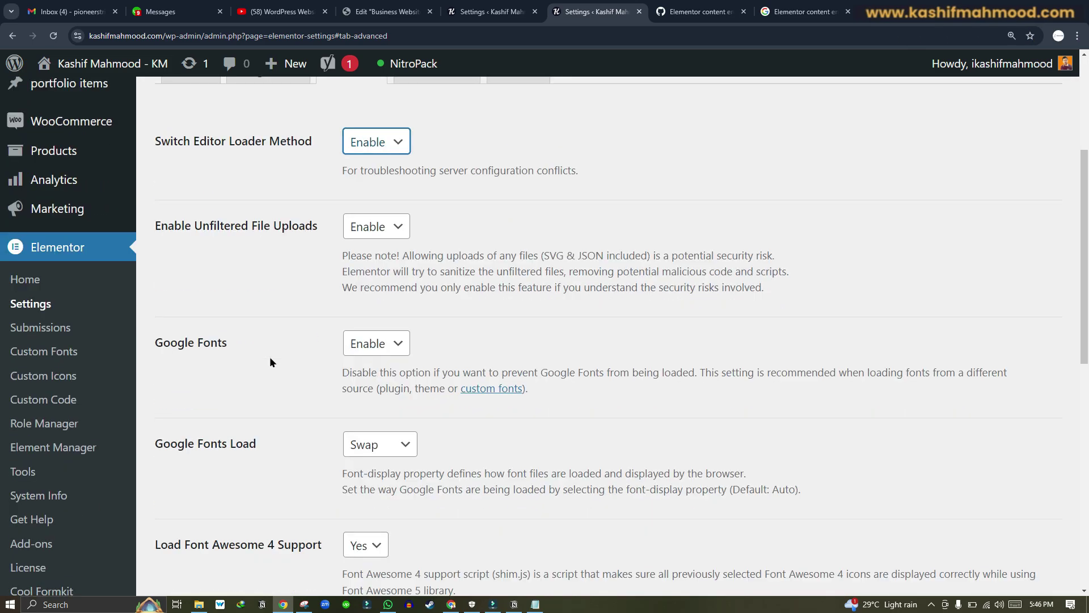
scroll(270, 356, "down", 9)
left_click(204, 237)
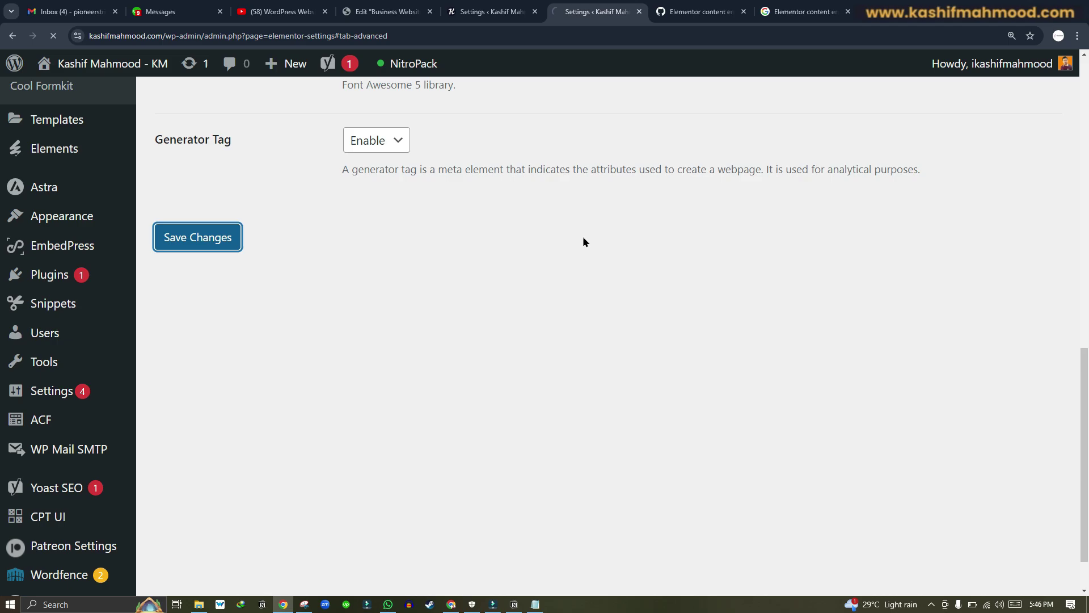
Revisit the GitHub issue top, then show the Google Images results for 'elementor not loading'.
left_click(701, 11)
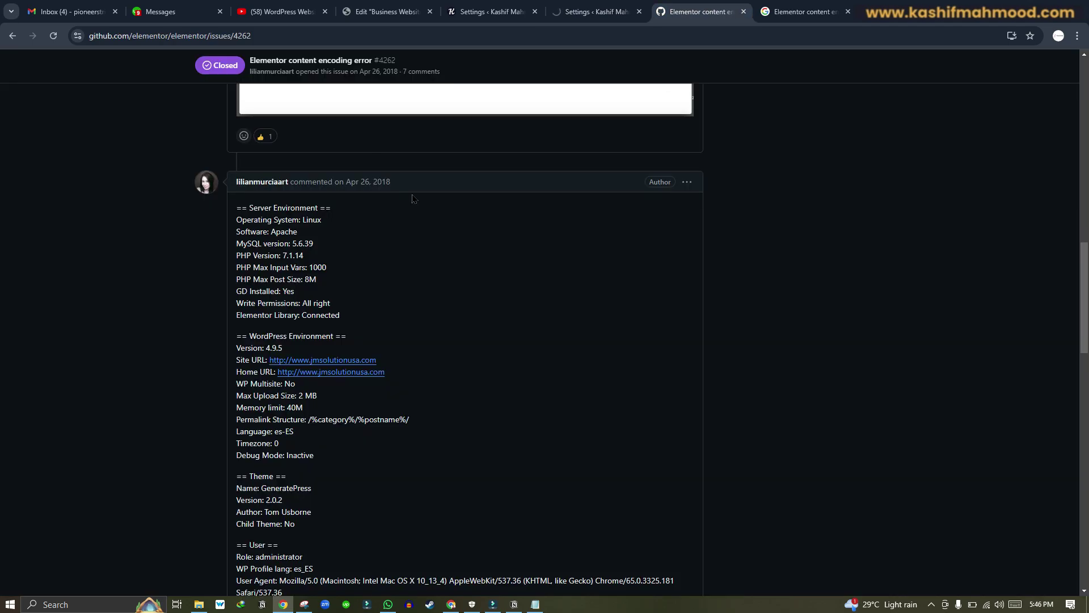
scroll(405, 272, "up", 7)
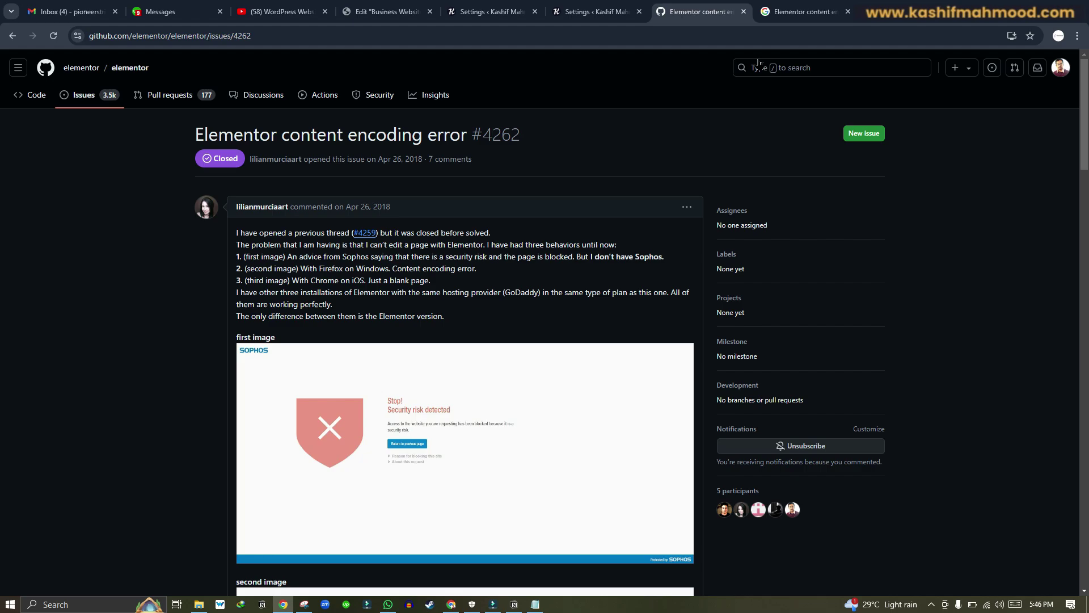
left_click(806, 11)
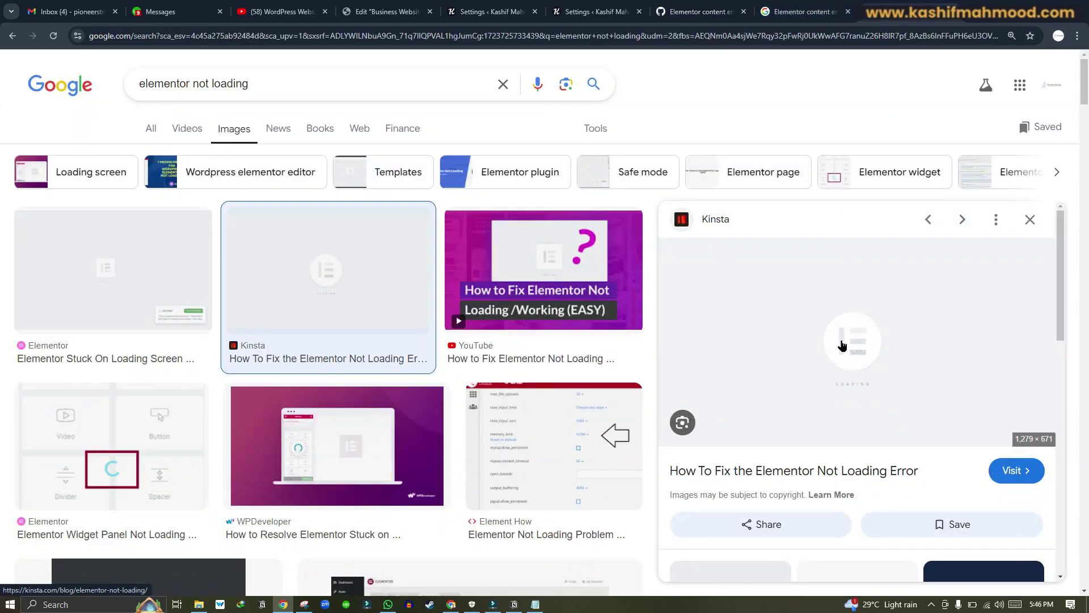